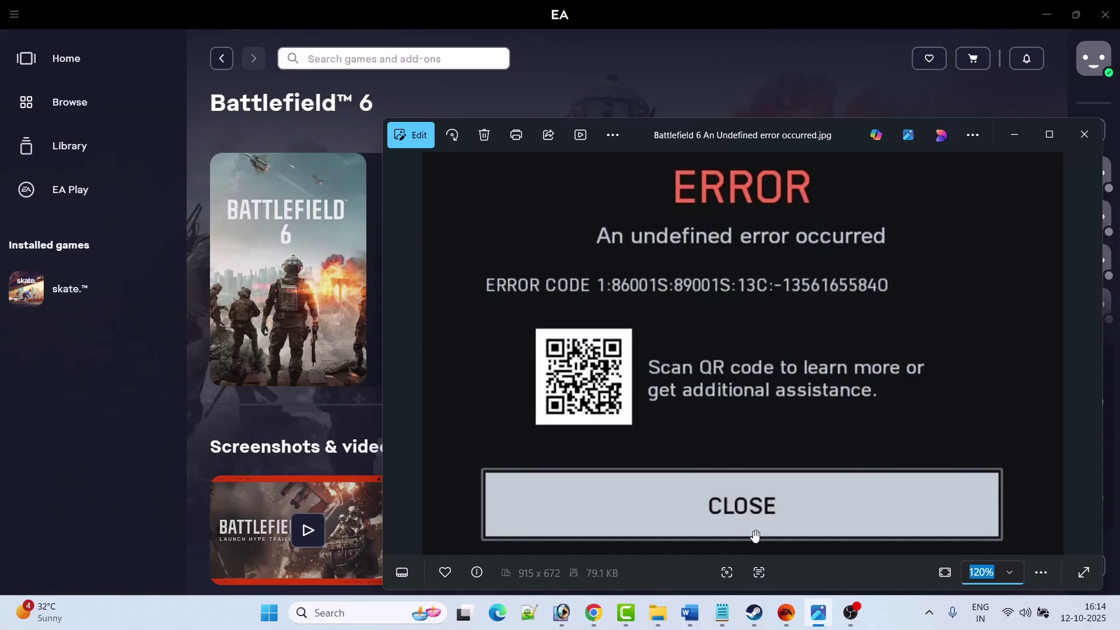
# - Switch to the EA app and run App Recovery to clear its cache, then return to the Fix 1 notes in Word
pyautogui.click(690, 613)
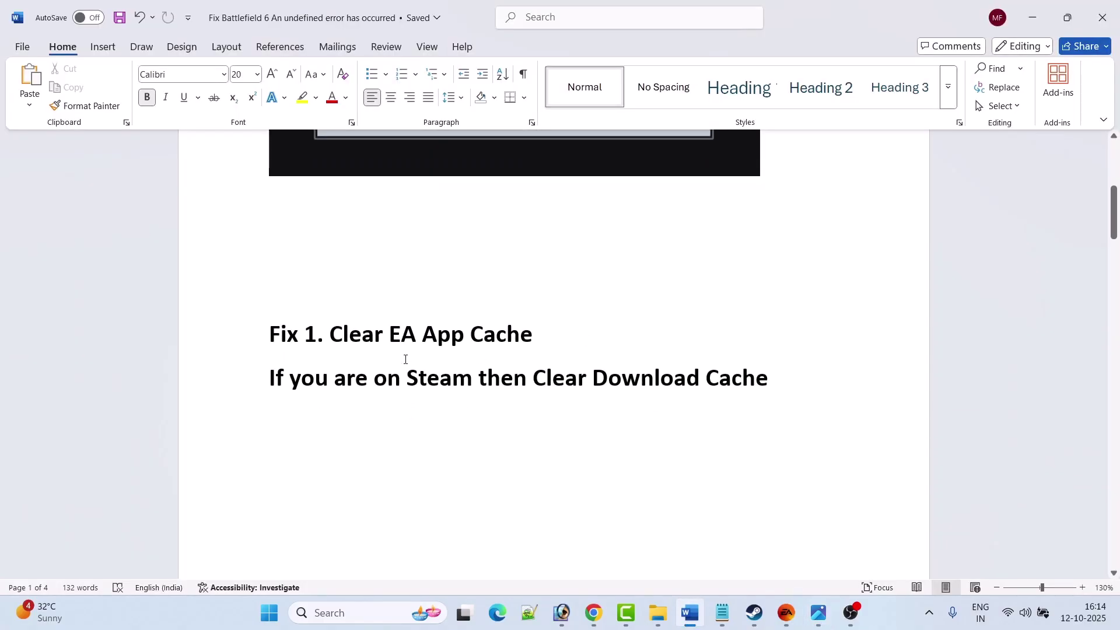
pyautogui.click(786, 613)
pyautogui.click(15, 16)
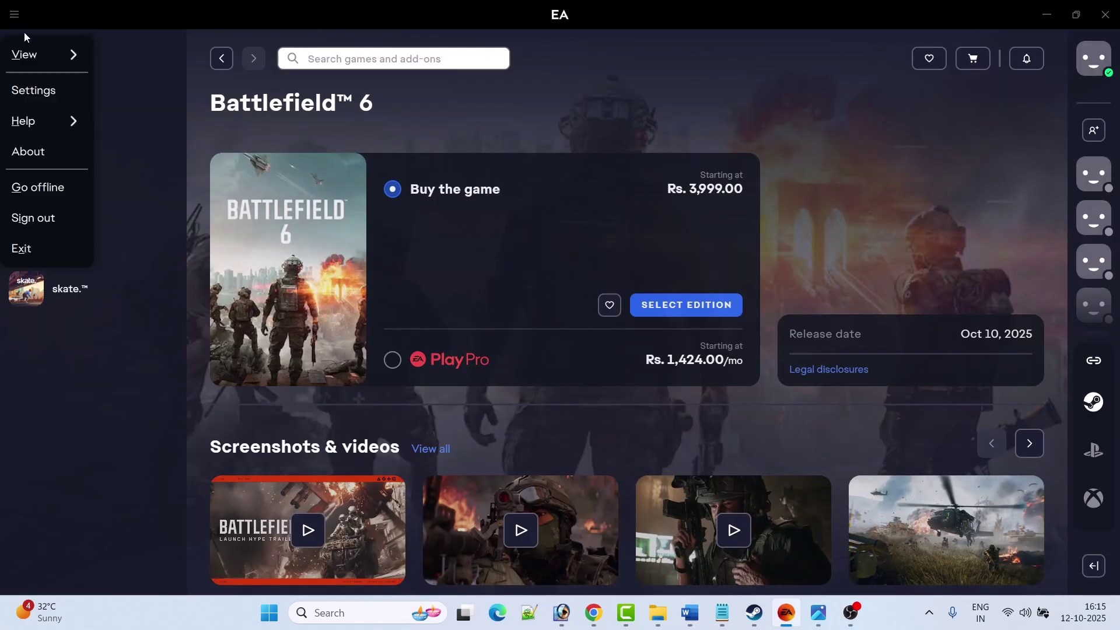
pyautogui.moveTo(34, 124)
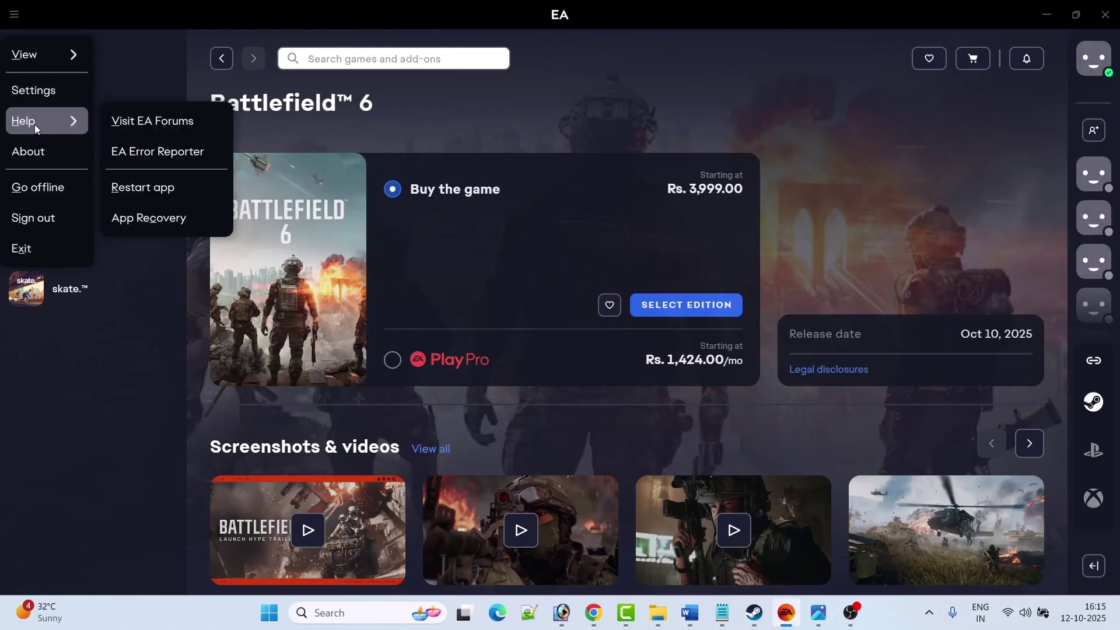
pyautogui.click(158, 219)
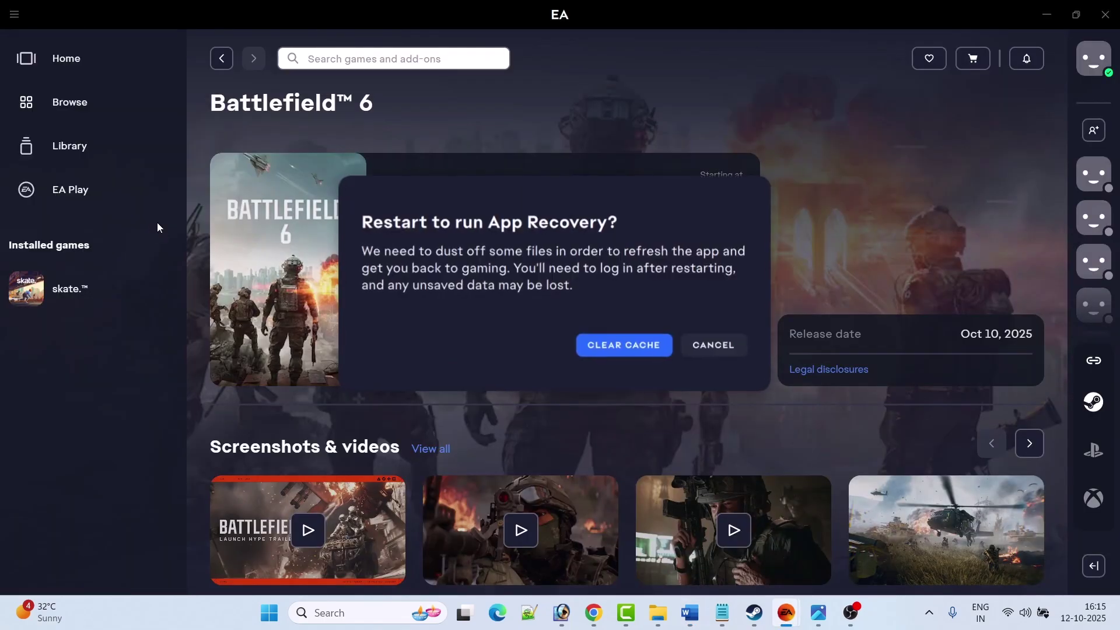
pyautogui.click(628, 348)
pyautogui.moveTo(389, 337); pyautogui.dragTo(470, 338)
pyautogui.click(597, 357)
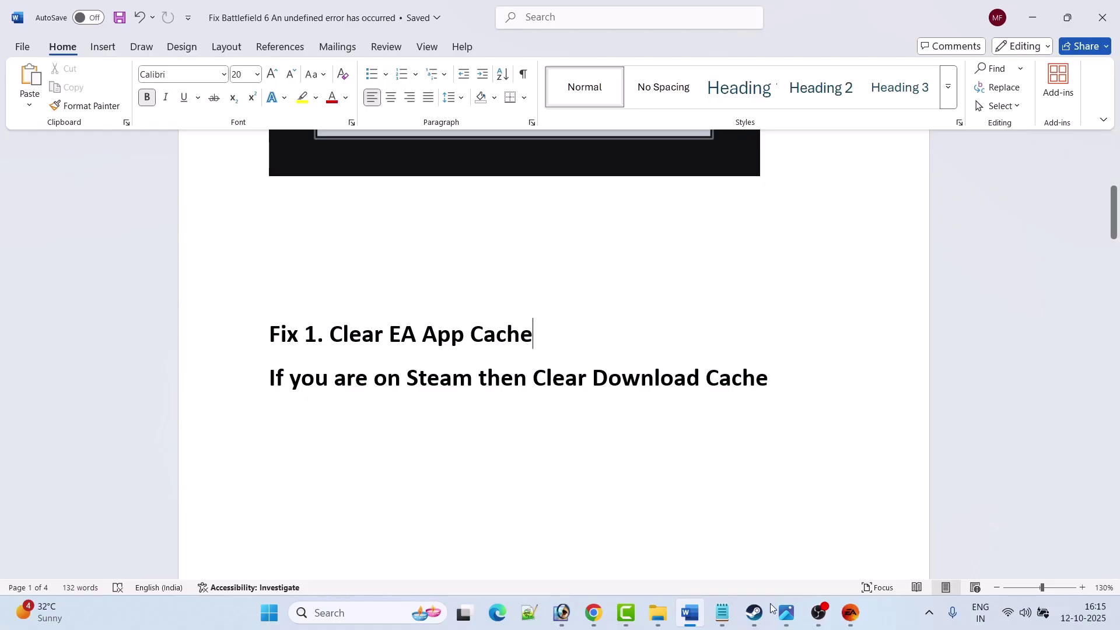
# - Switch to Steam, view the Clear Download Cache option in the Downloads settings, and close the settings
pyautogui.click(754, 613)
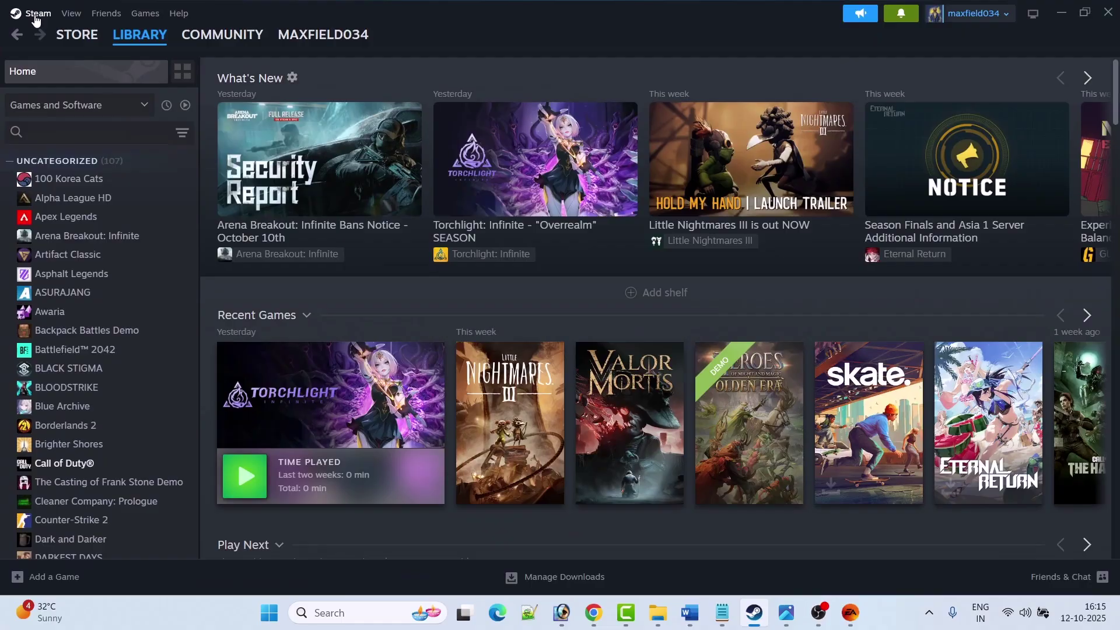
pyautogui.click(35, 18)
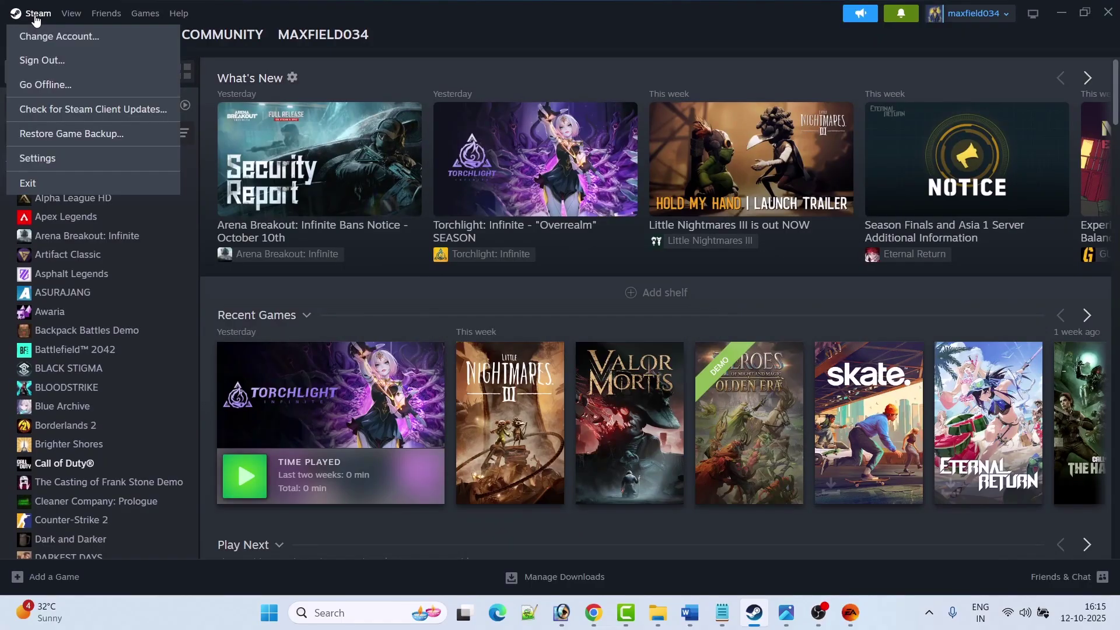
pyautogui.click(65, 162)
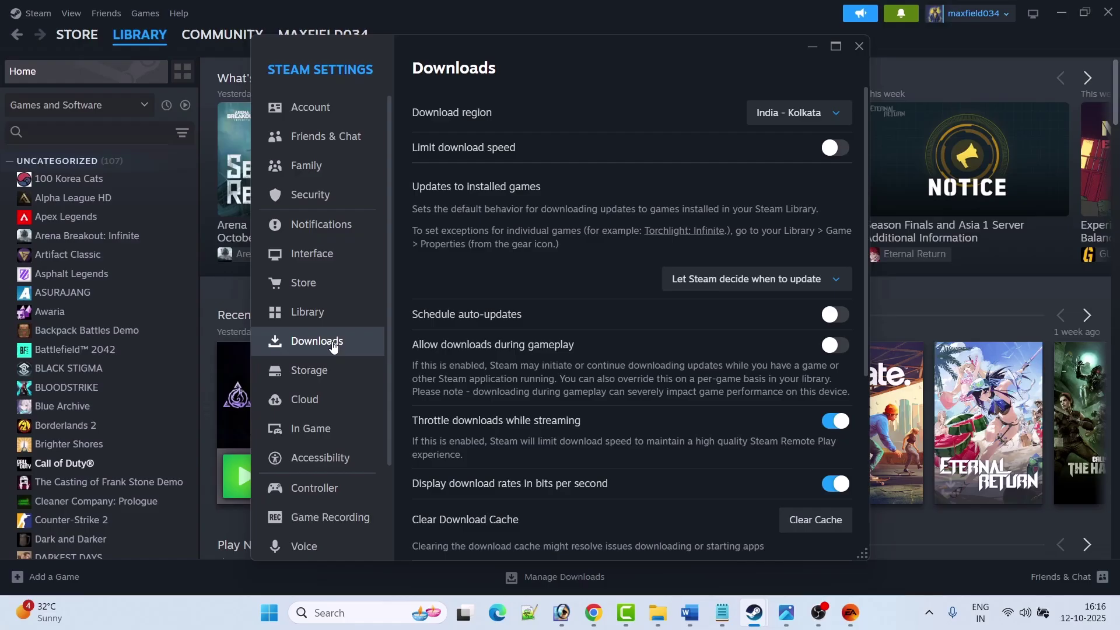
pyautogui.scroll(-3, 532, 402)
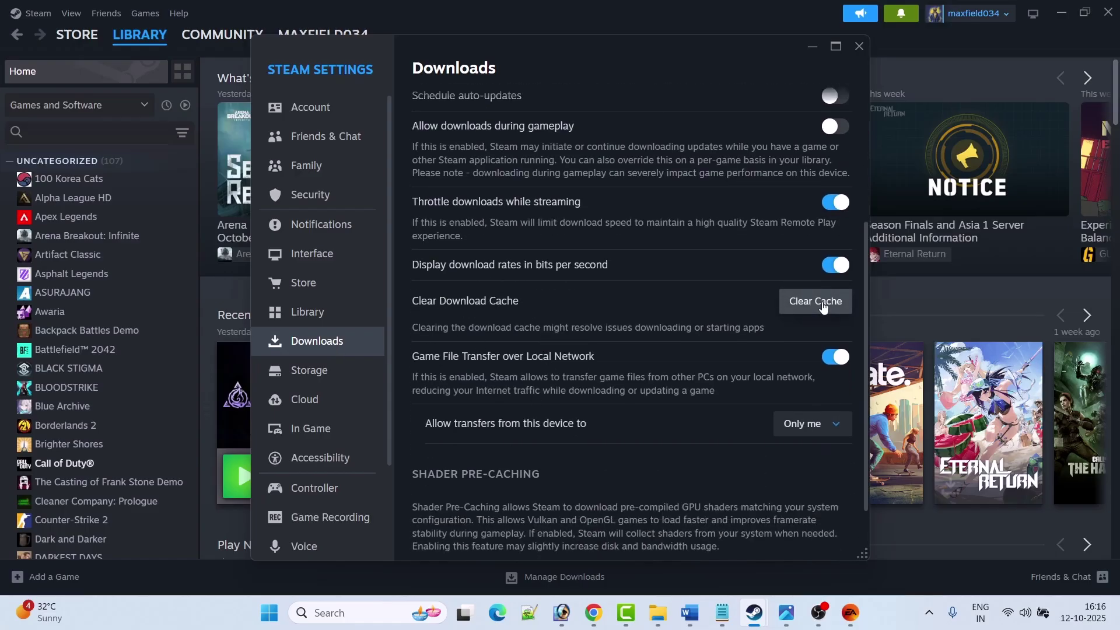
pyautogui.click(859, 45)
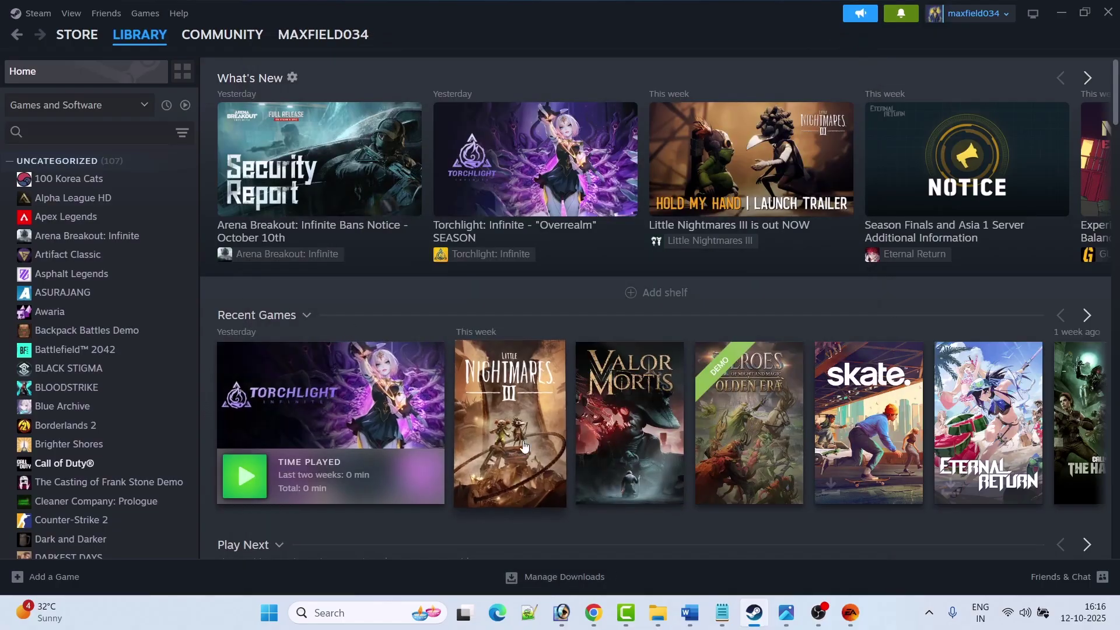
# - Return to the Word document and read Fix 2 through Fix 5, ending at the heading on verifying the game files
pyautogui.hotkey('alt', 'Tab')
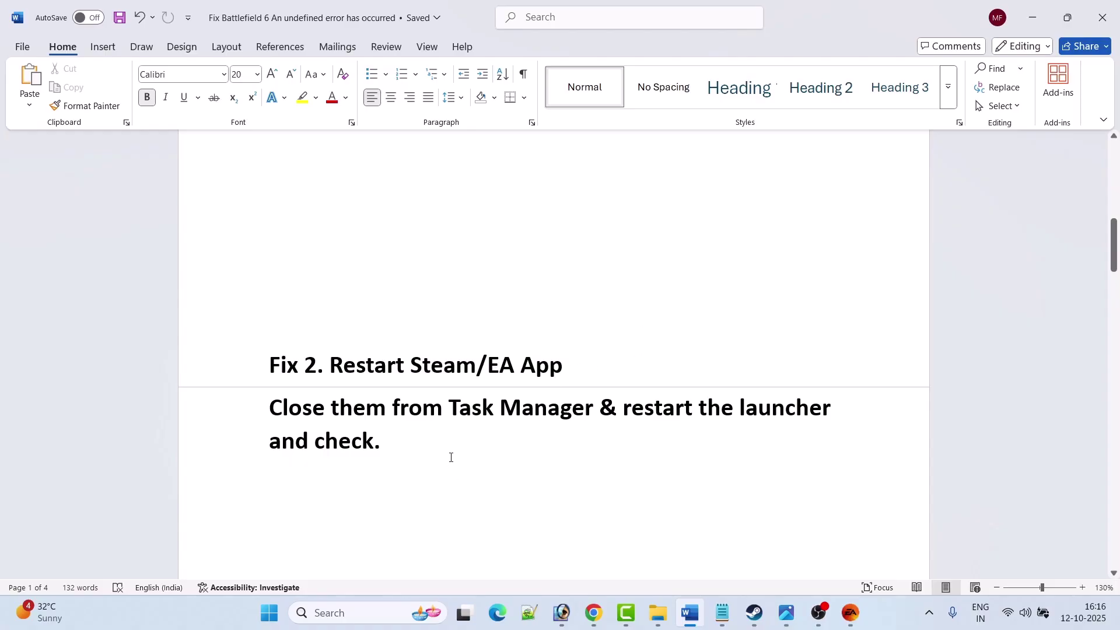
pyautogui.scroll(-5, 450, 454)
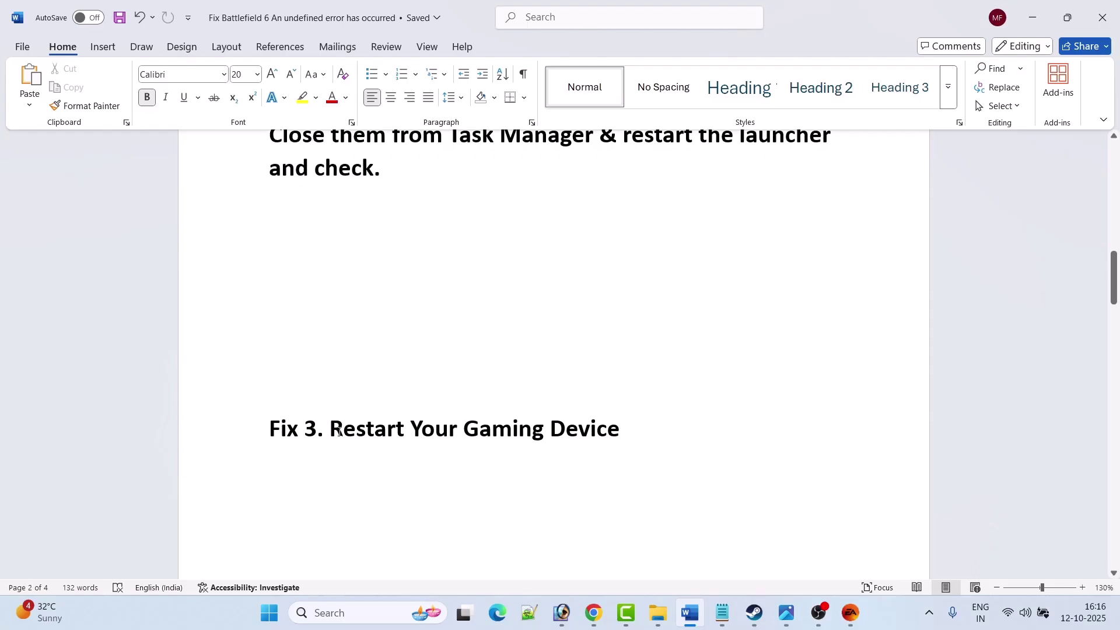
pyautogui.moveTo(338, 431); pyautogui.dragTo(612, 449)
pyautogui.click(593, 502)
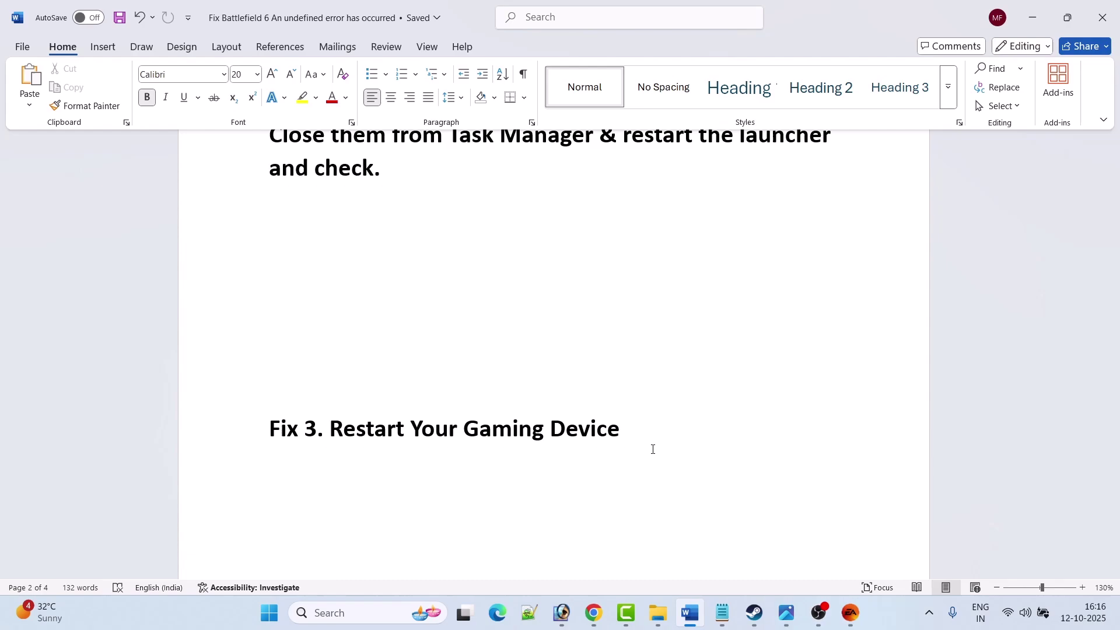
pyautogui.scroll(-5, 653, 449)
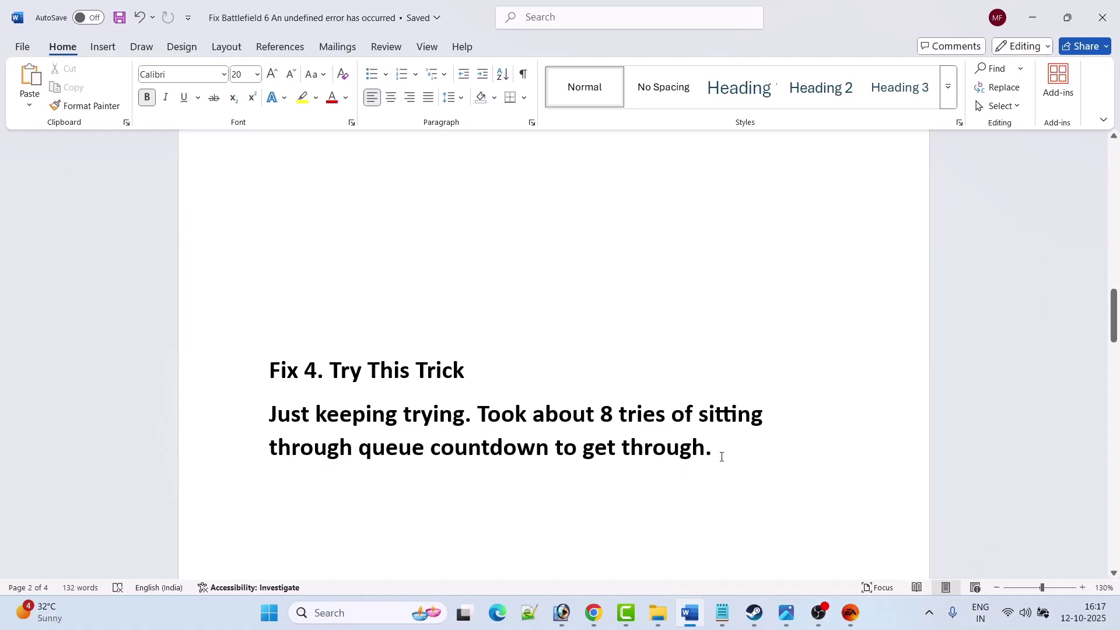
pyautogui.moveTo(719, 454); pyautogui.dragTo(268, 411)
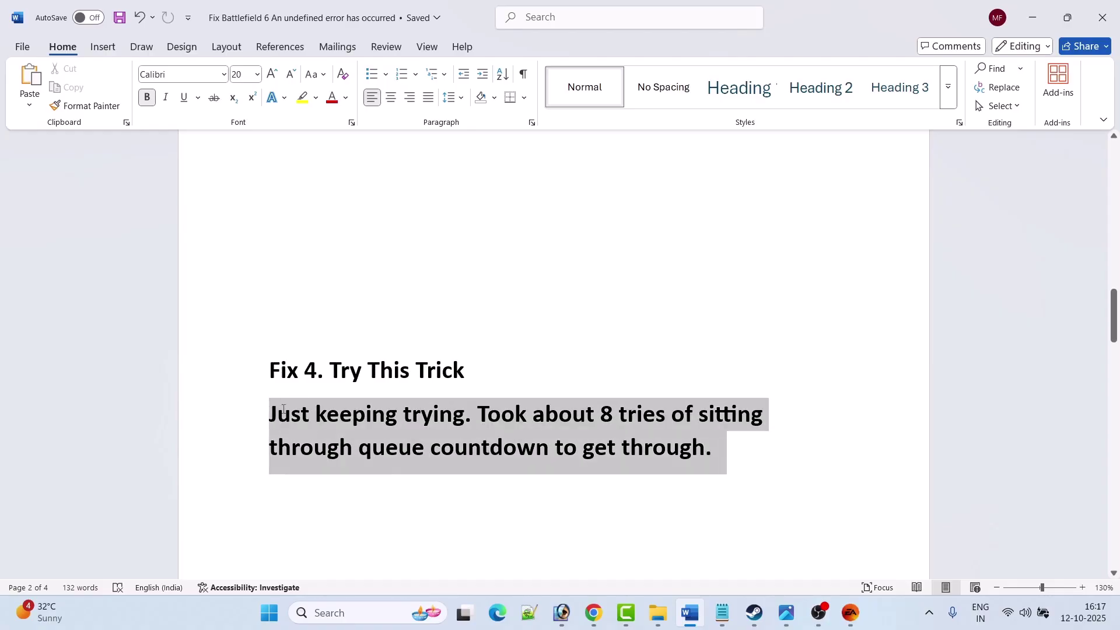
pyautogui.click(737, 461)
pyautogui.scroll(-5, 737, 458)
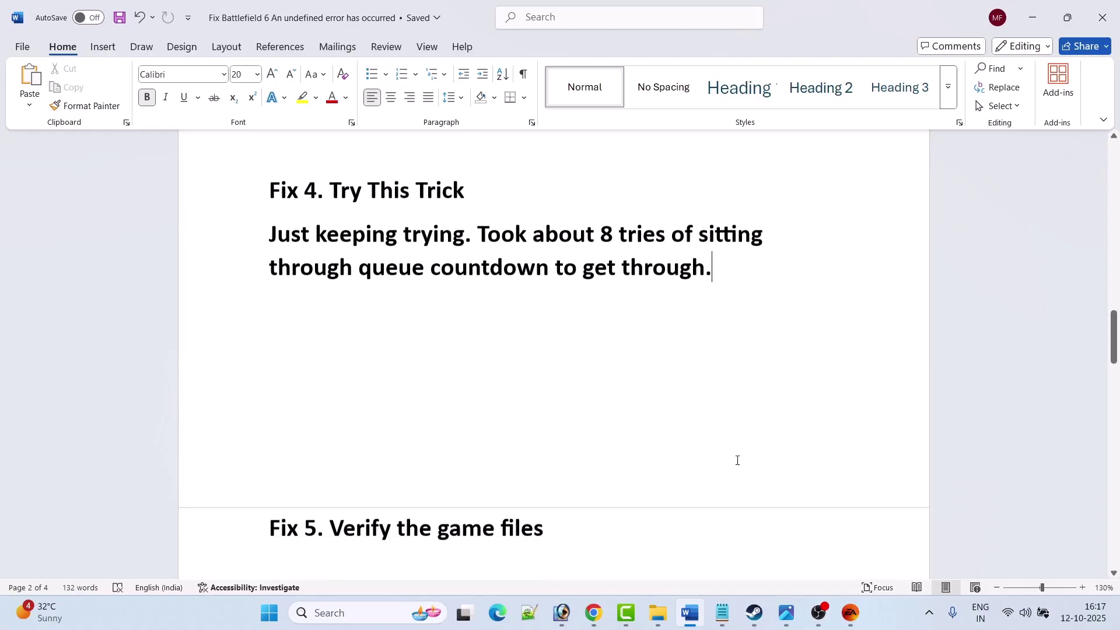
pyautogui.moveTo(555, 435); pyautogui.dragTo(268, 436)
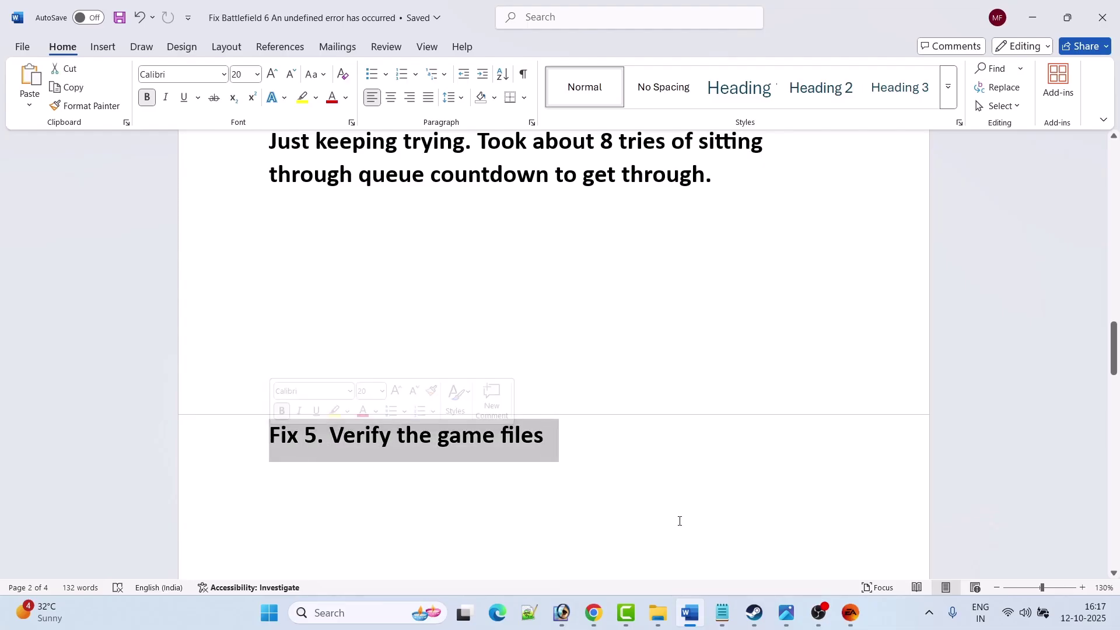
pyautogui.click(737, 516)
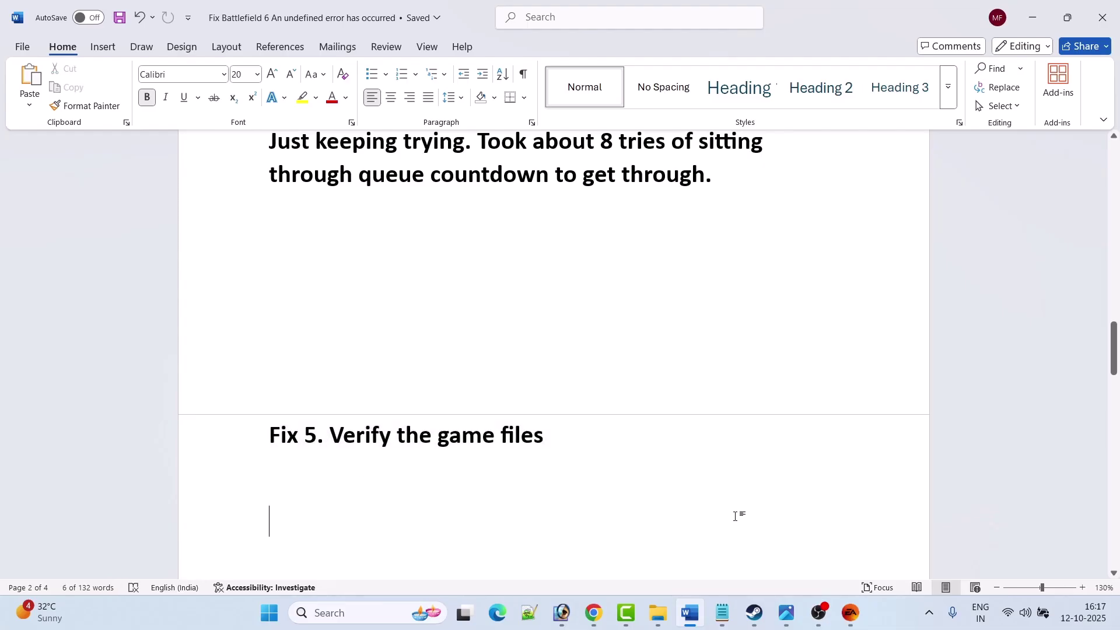
# - Switch to the EA app and show the Repair option among the management options of the installed game skate
pyautogui.click(850, 613)
pyautogui.moveTo(66, 296)
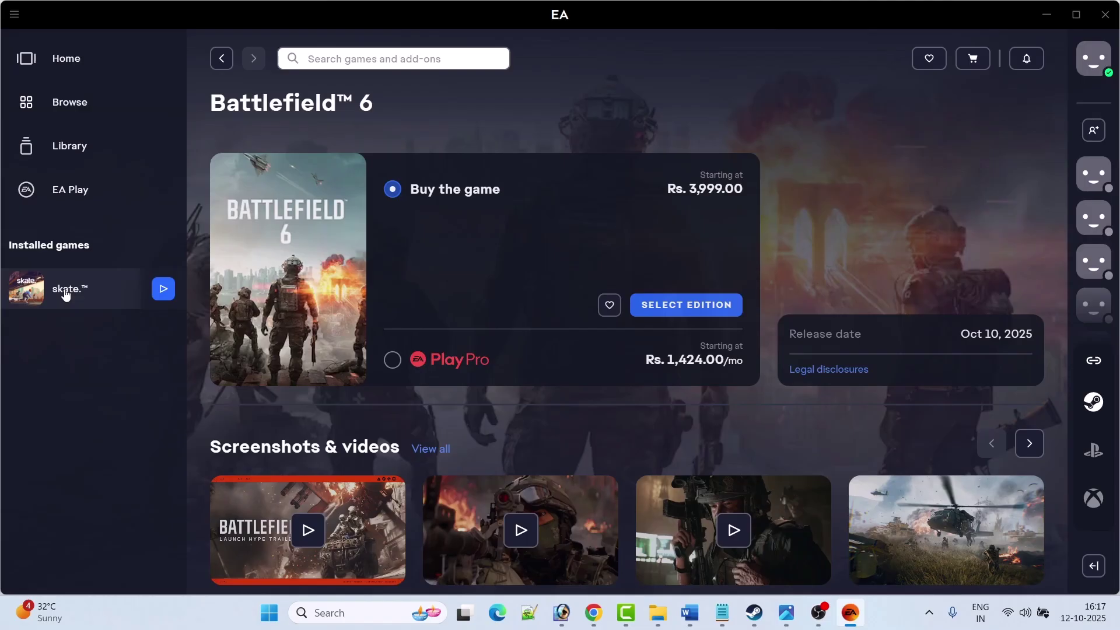
pyautogui.click(66, 295)
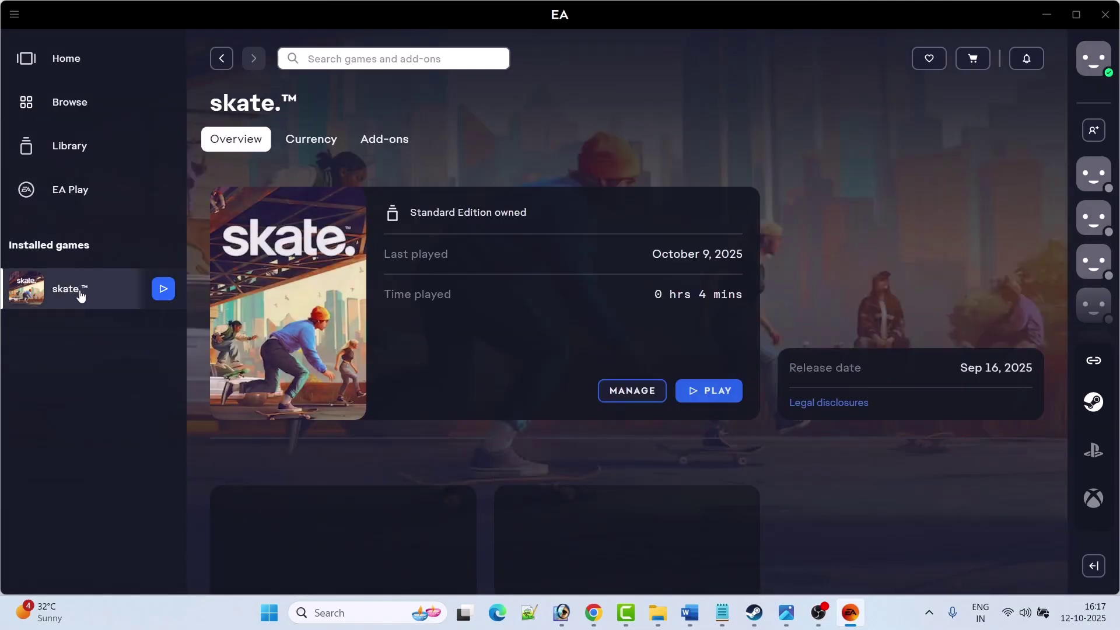
pyautogui.click(614, 395)
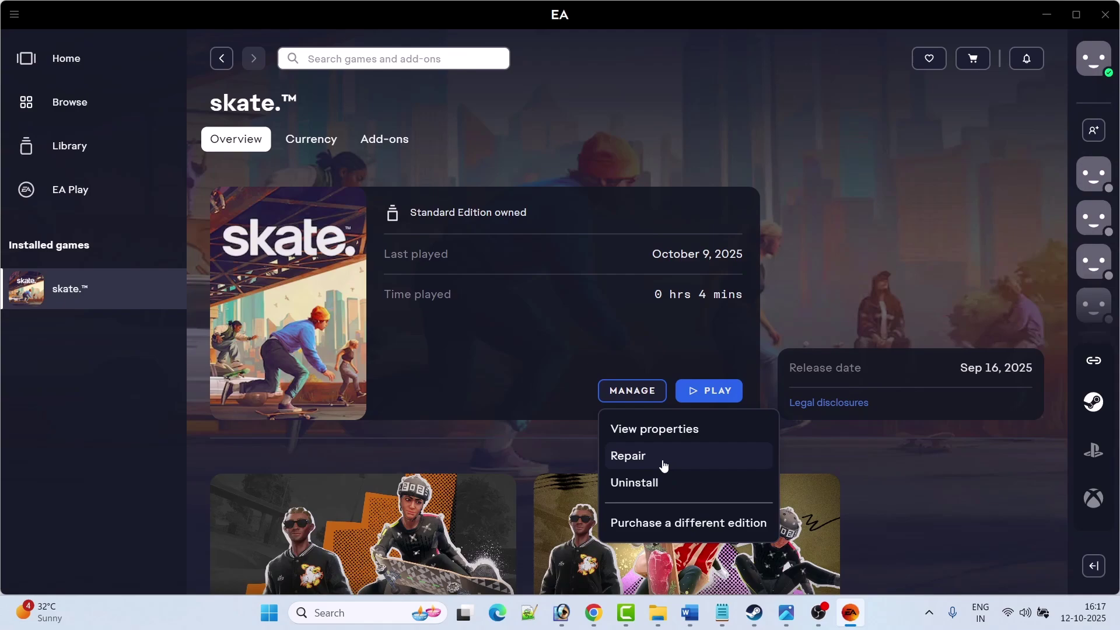
pyautogui.hotkey('alt', 'Tab')
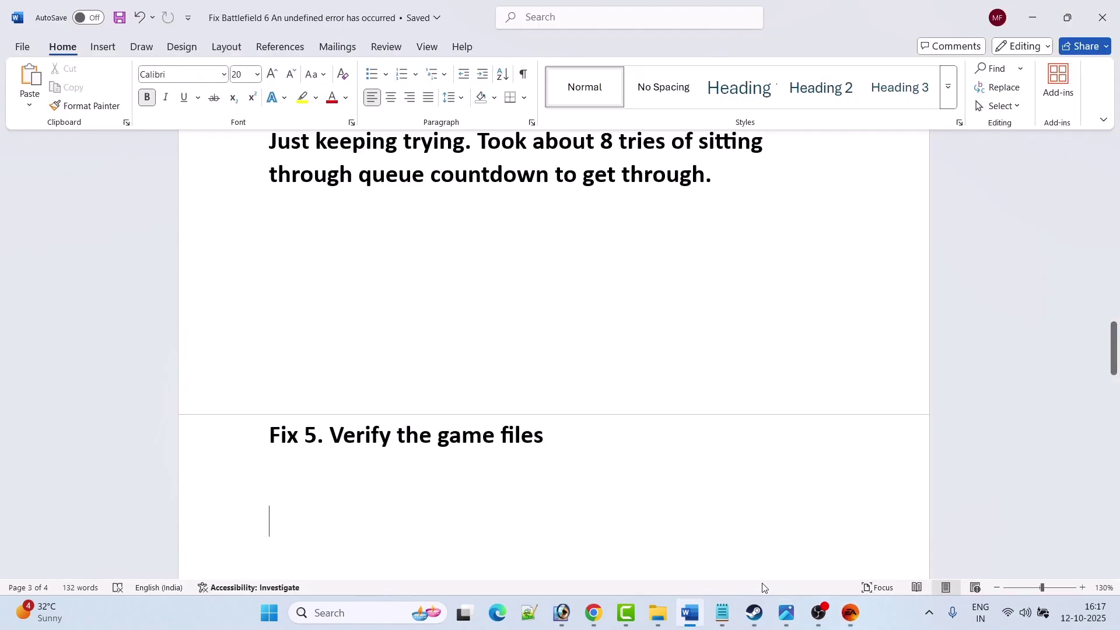
# - Switch to Steam, view the file integrity verification option in Call of Duty's Installed Files properties, and close the properties
pyautogui.click(754, 612)
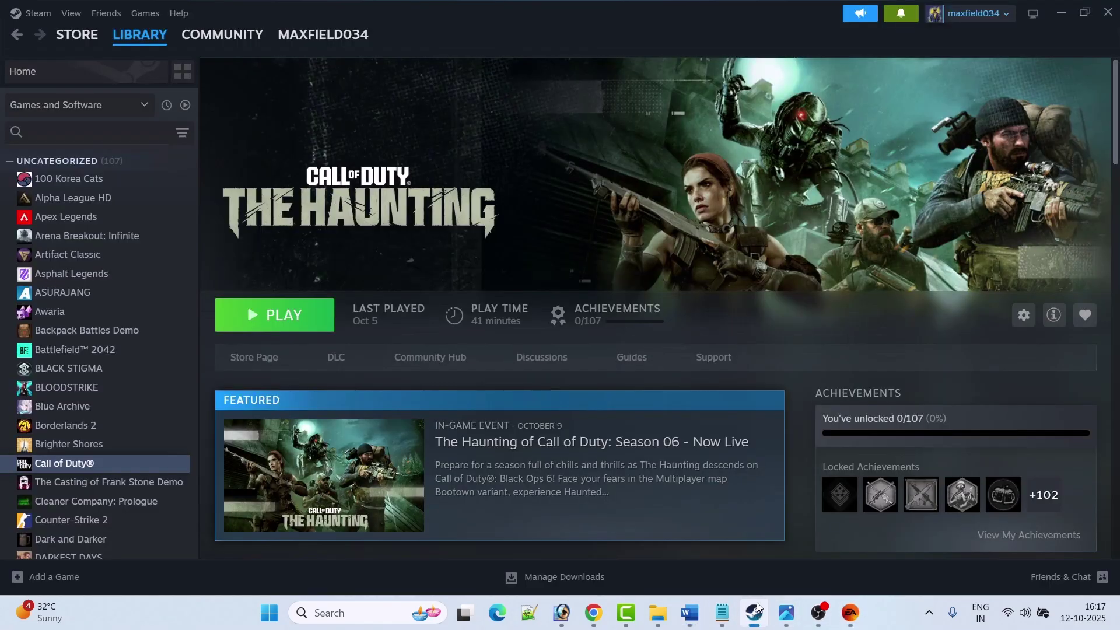
pyautogui.rightClick(96, 463)
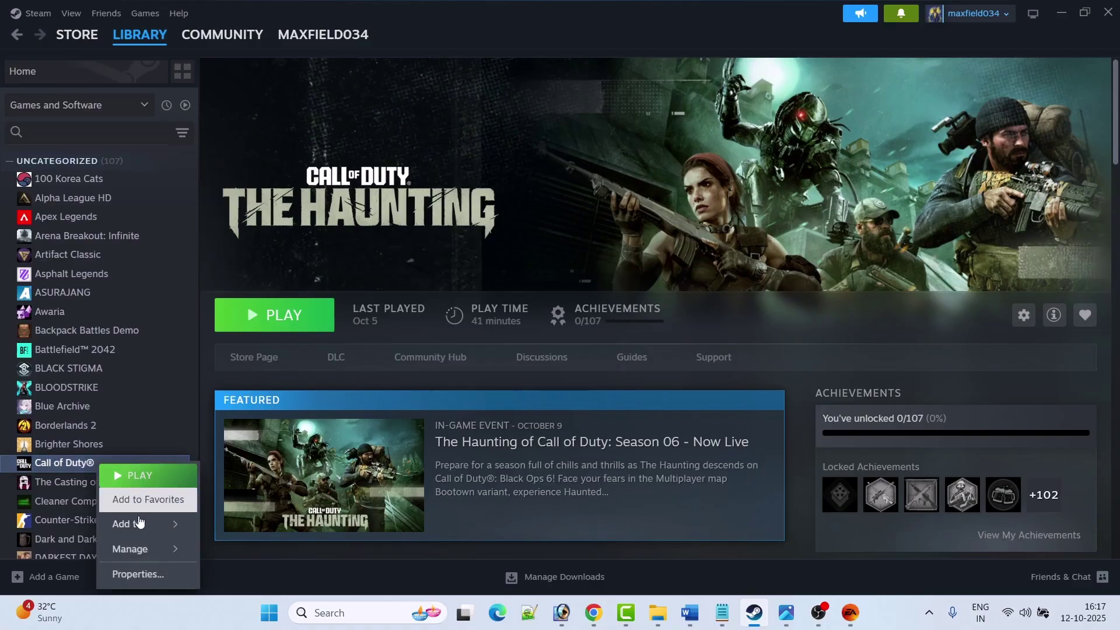
pyautogui.click(142, 569)
pyautogui.click(313, 202)
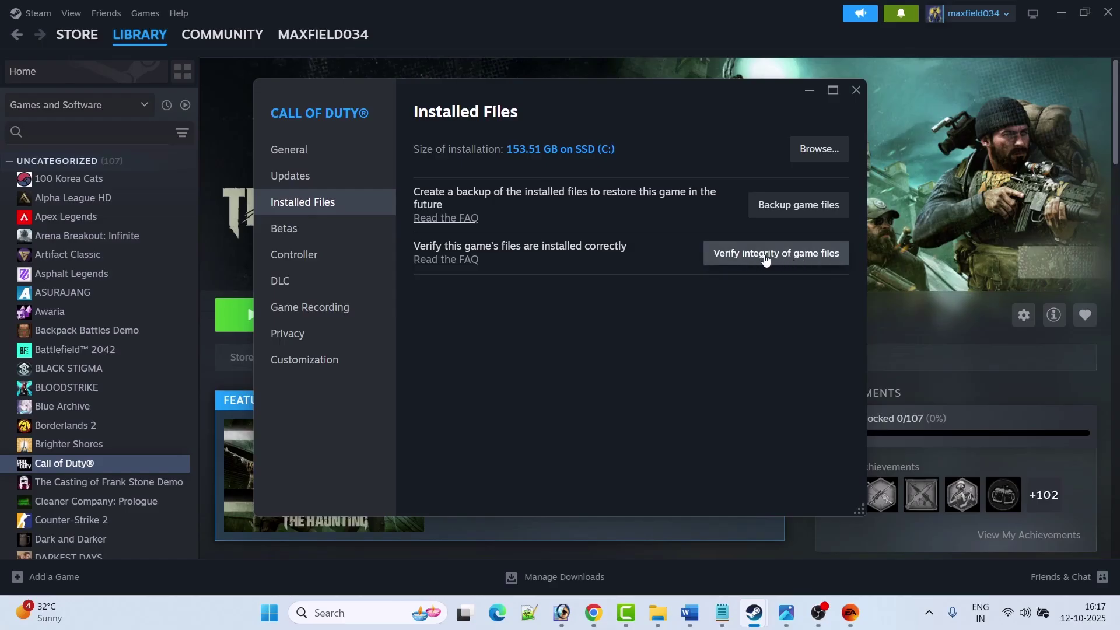
pyautogui.click(855, 91)
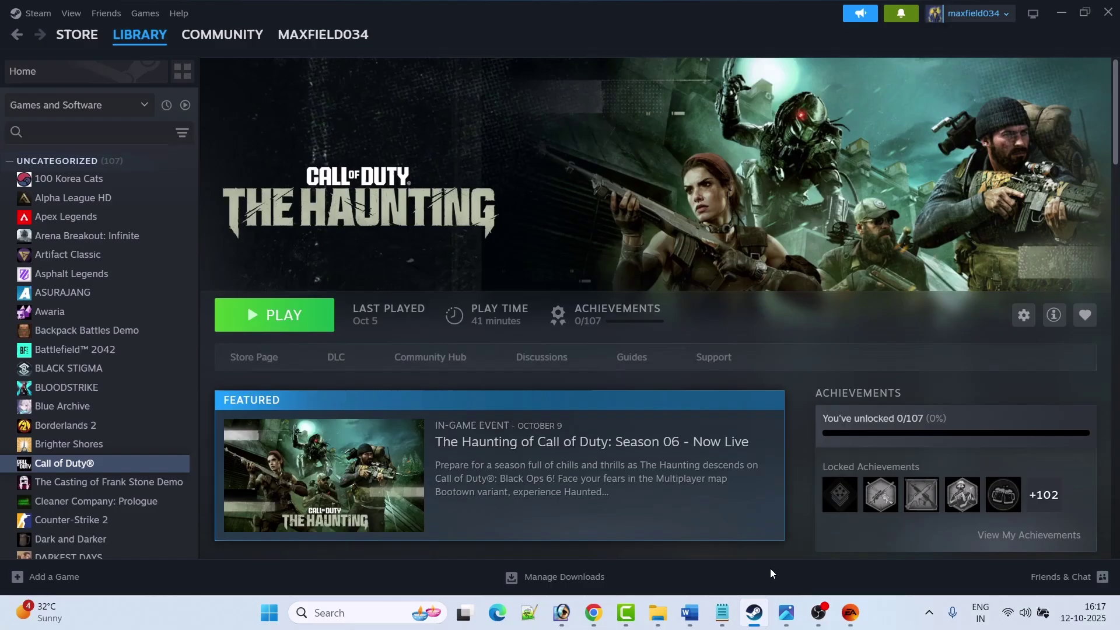
# - Return to the Word document and read Fix 6 on logging out and in and Fix 7 on updating graphics card drivers
pyautogui.click(690, 611)
pyautogui.scroll(-2, 479, 398)
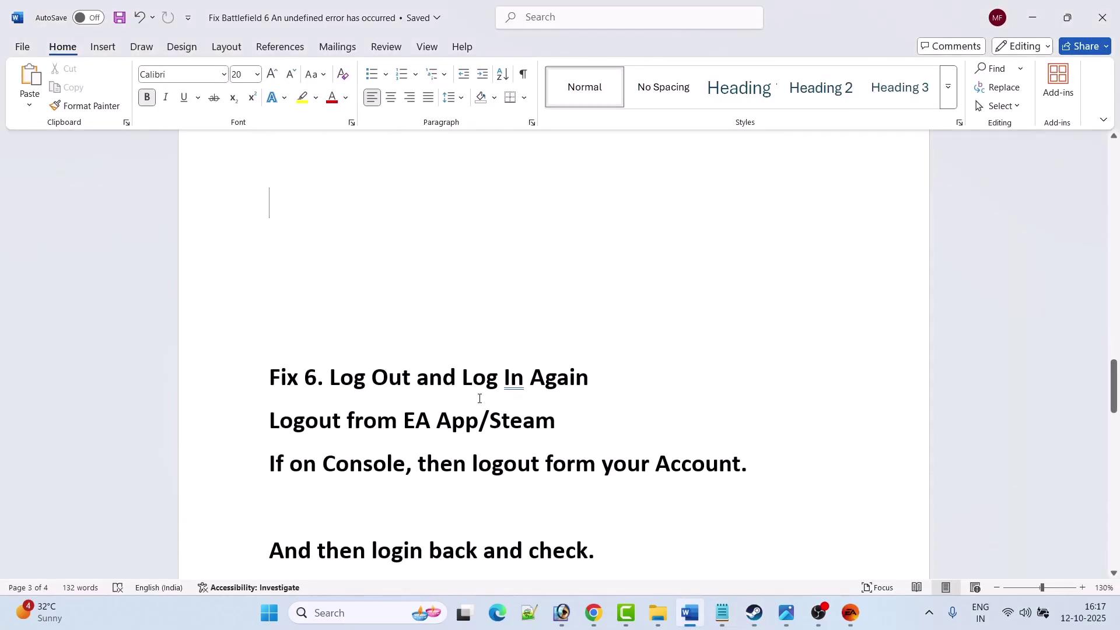
pyautogui.tripleClick(600, 376)
pyautogui.click(336, 461)
pyautogui.moveTo(491, 420); pyautogui.dragTo(555, 422)
pyautogui.click(330, 525)
pyautogui.scroll(-3, 752, 463)
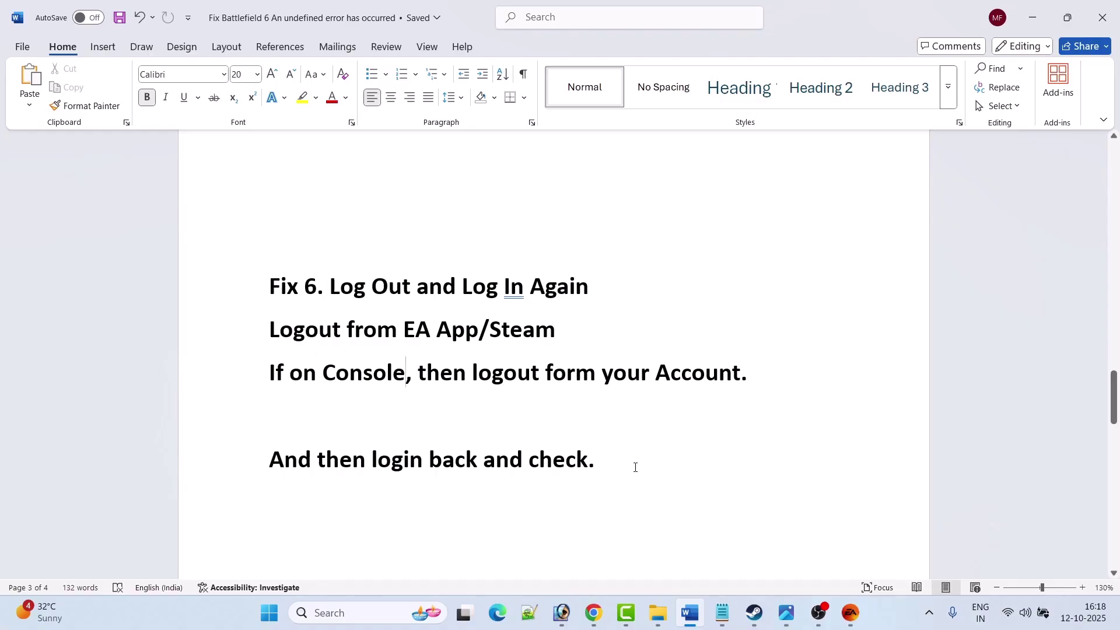
pyautogui.scroll(-9, 636, 467)
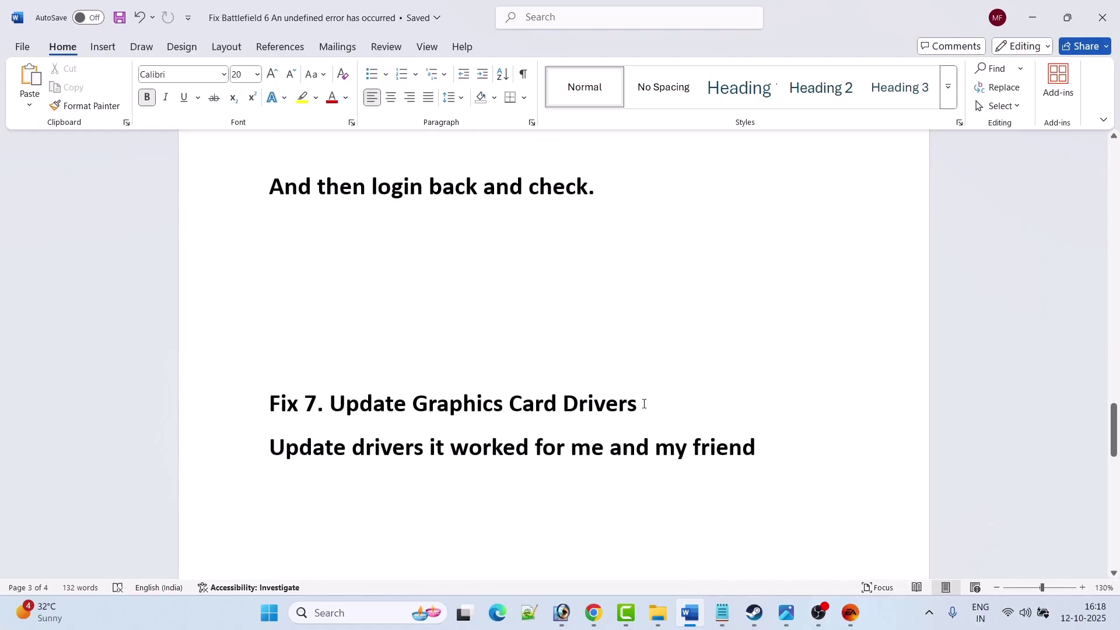
pyautogui.moveTo(644, 404); pyautogui.dragTo(267, 403)
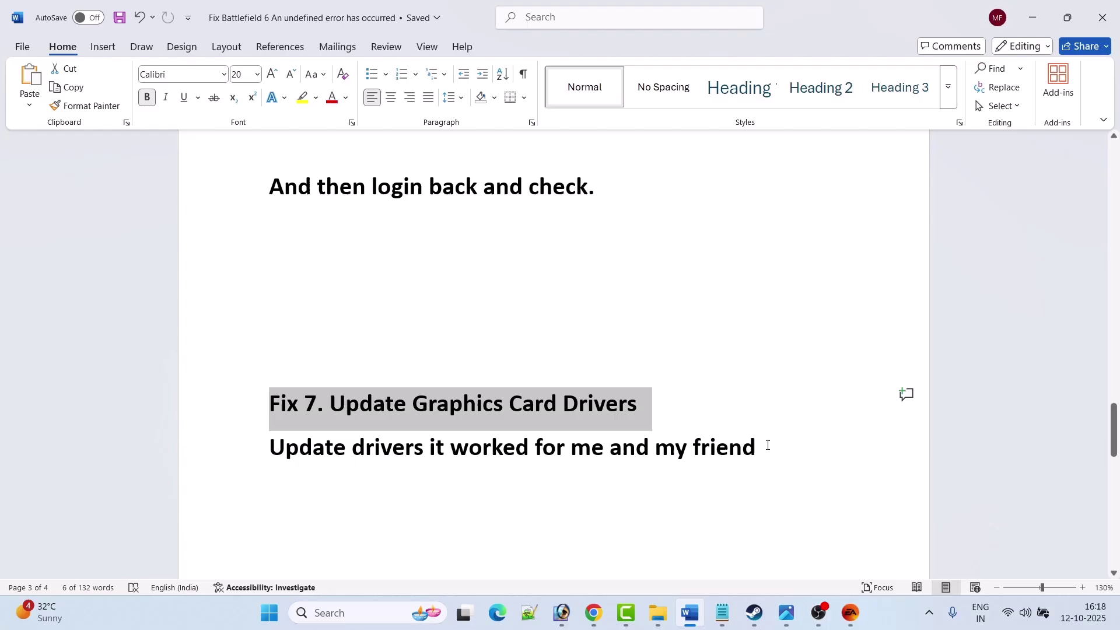
pyautogui.click(708, 409)
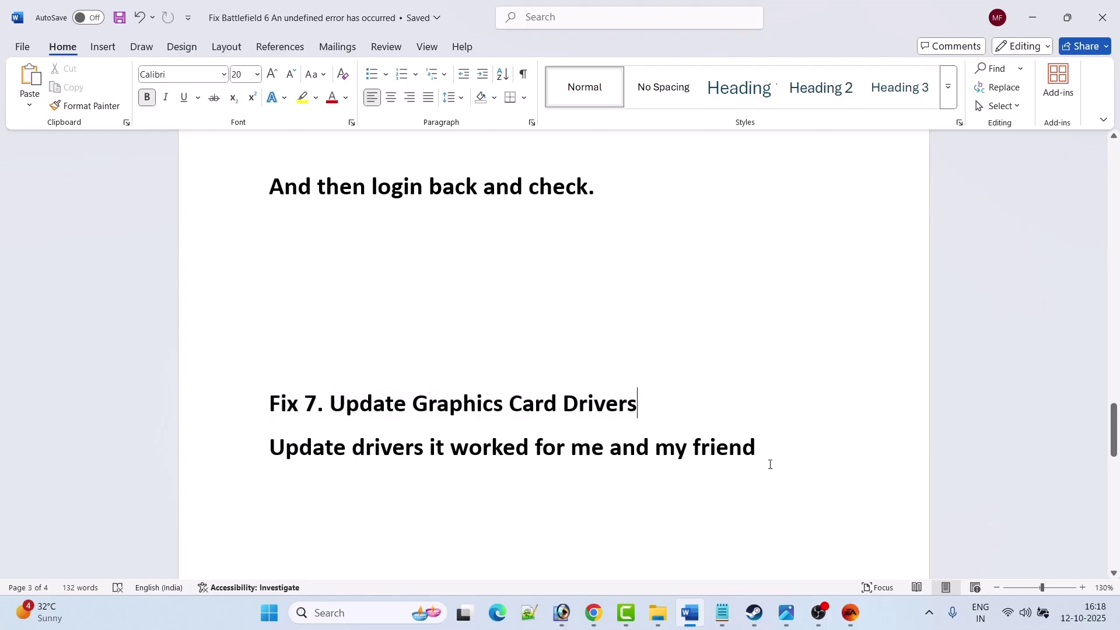
# - Read the tip about checking Battlefield 6 server status and select its EA server-status link
pyautogui.scroll(-4, 543, 470)
pyautogui.press('Down')
pyautogui.press('Down')
pyautogui.press('Down')
pyautogui.press('Down')
pyautogui.press('Down')
pyautogui.press('Down')
pyautogui.press('Down')
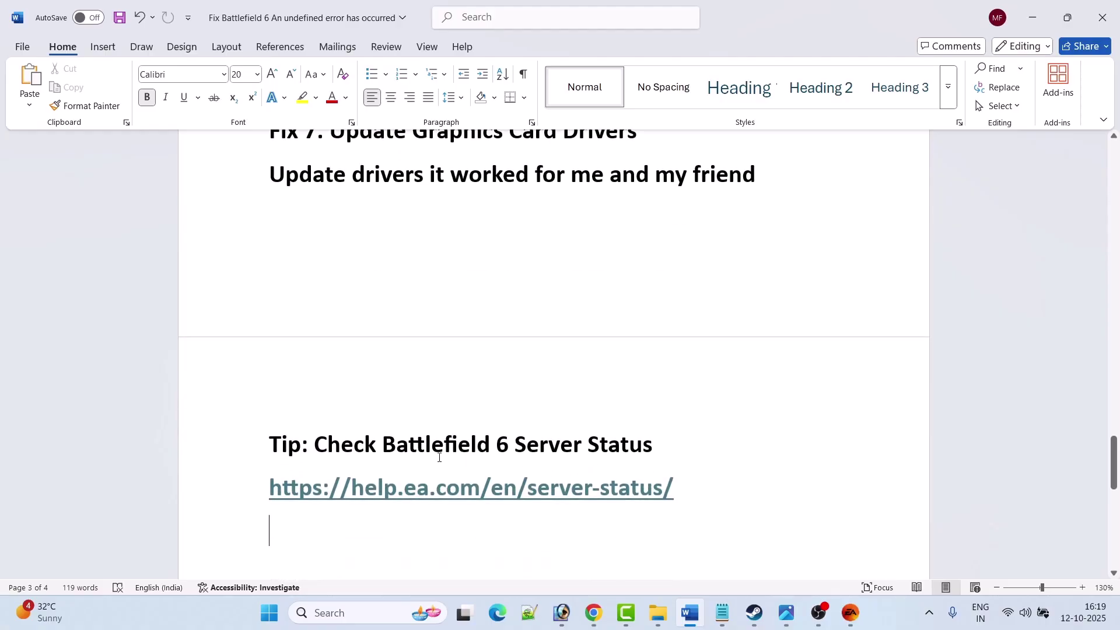
pyautogui.moveTo(486, 447); pyautogui.dragTo(655, 444)
pyautogui.click(641, 439)
pyautogui.moveTo(687, 490); pyautogui.dragTo(262, 500)
# - Switch to Chrome, check Battlefield 6 on EA's server-status page, and return to the Word document
pyautogui.hotkey('alt', 'Tab')
pyautogui.scroll(-5, 572, 312)
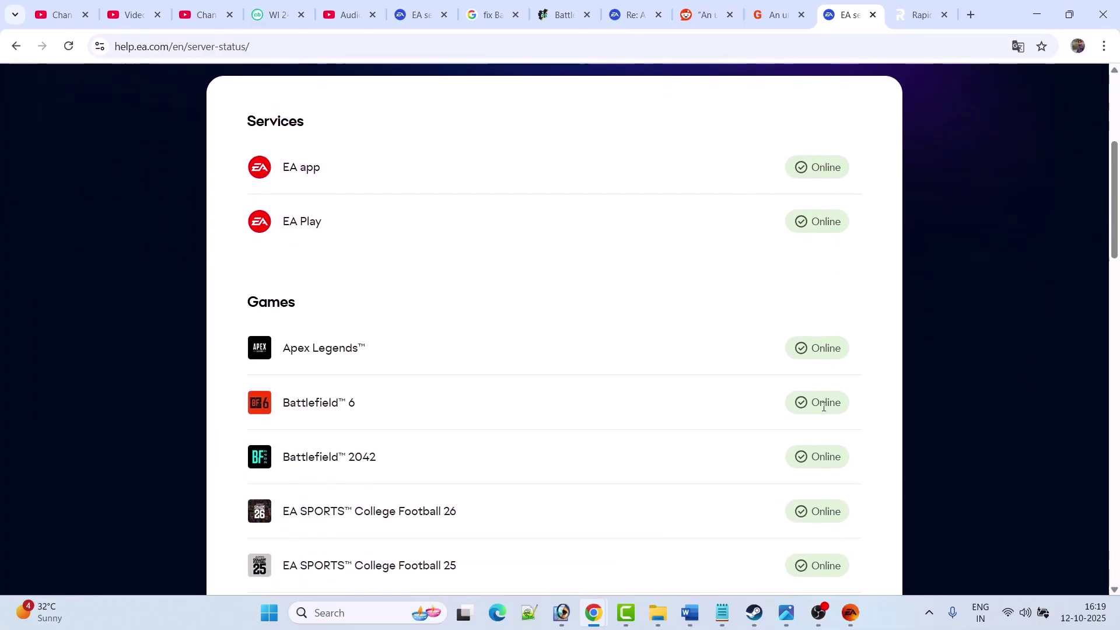
pyautogui.moveTo(815, 402); pyautogui.dragTo(882, 418)
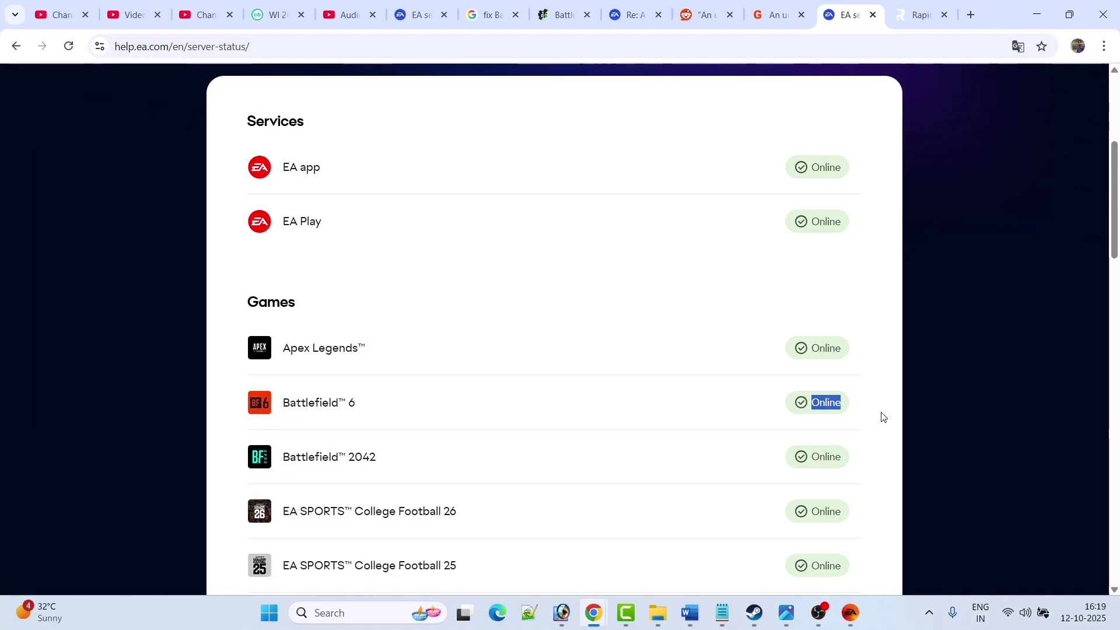
pyautogui.click(881, 418)
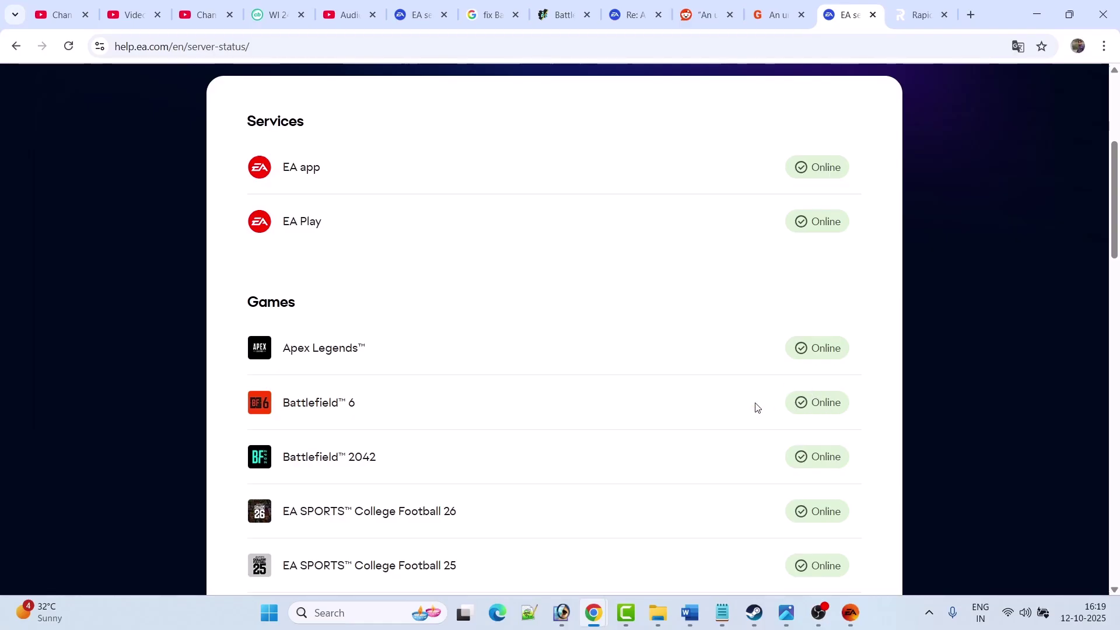
pyautogui.click(689, 612)
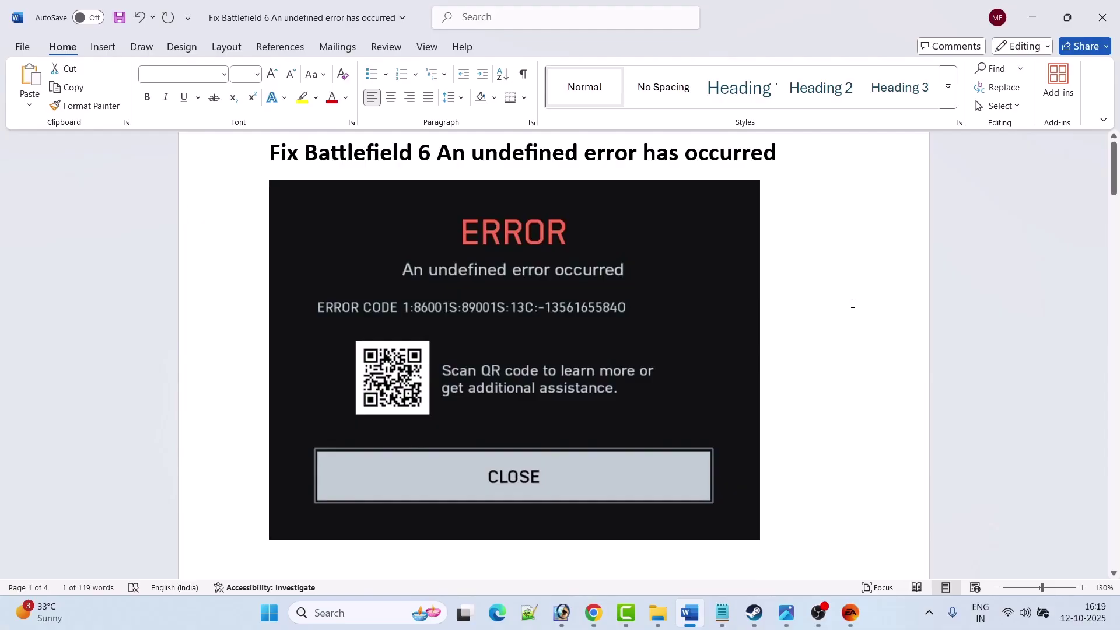